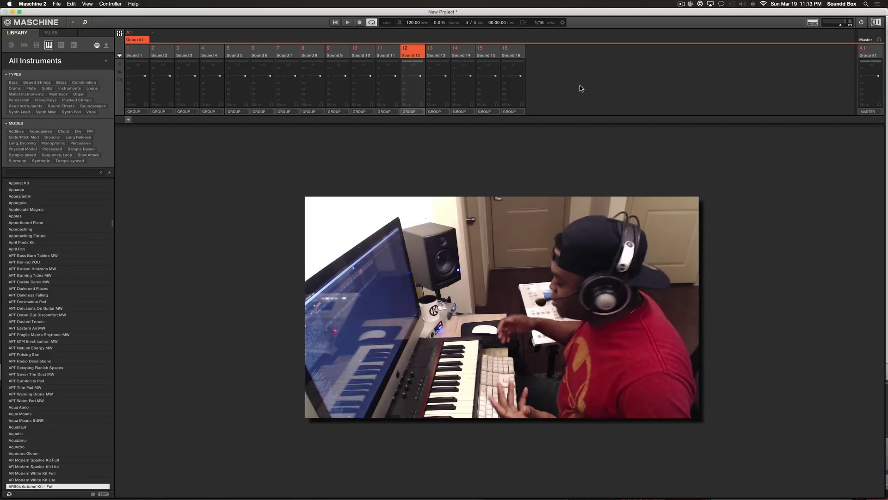
# Load Spectrasonics Omnisphere (VST) as the instrument on Sound 12 of Group A1.
pyautogui.click(129, 121)
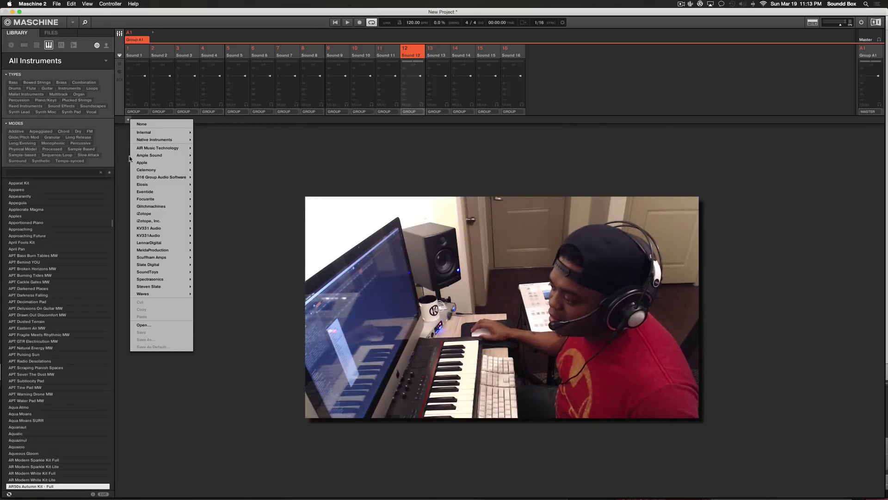
pyautogui.moveTo(152, 134)
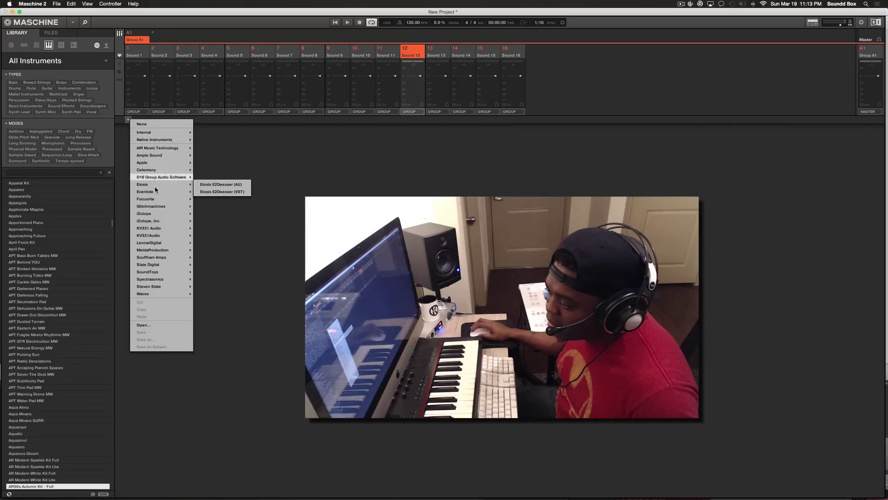
pyautogui.moveTo(161, 280)
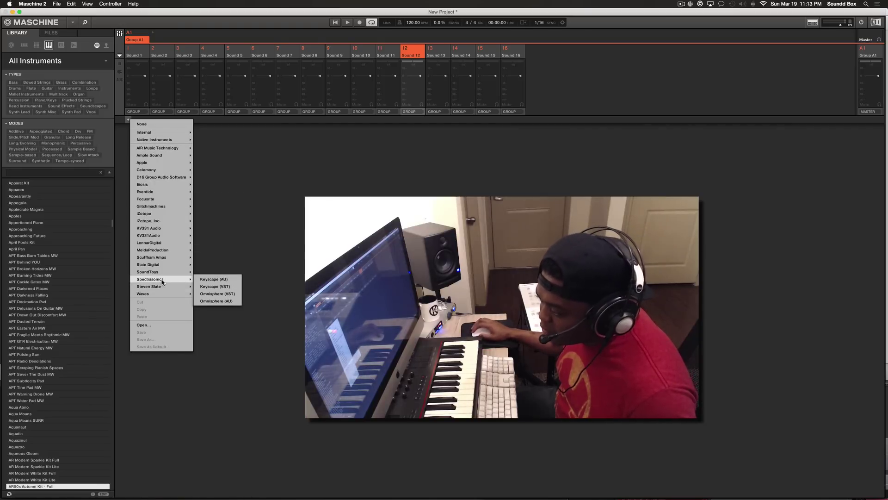
pyautogui.click(230, 294)
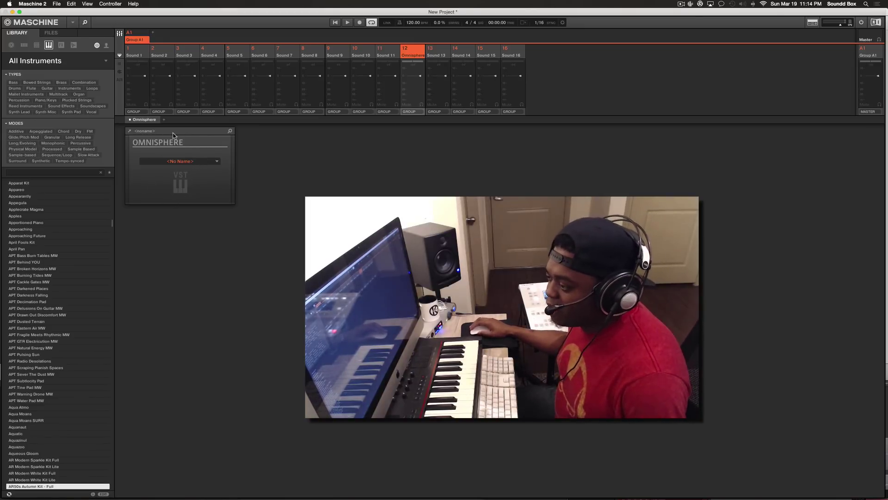
# Open Omnisphere's full window, showing its patch browser with the Default patch.
pyautogui.click(130, 133)
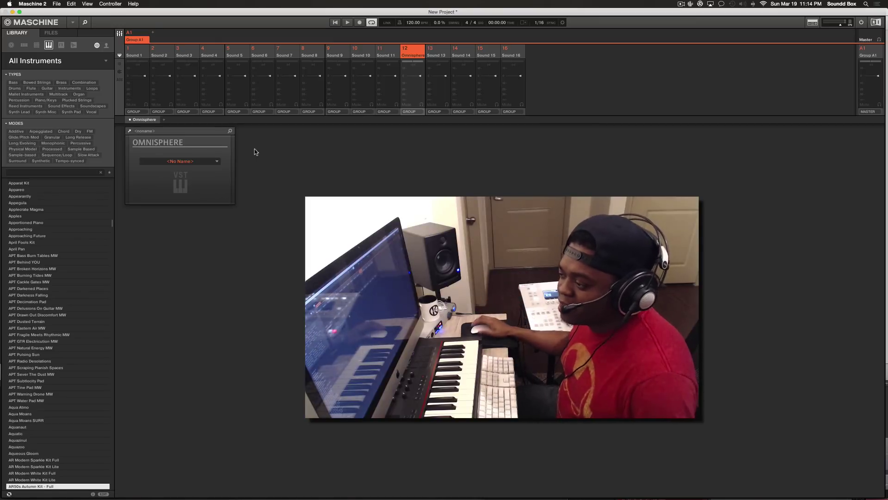
pyautogui.click(130, 131)
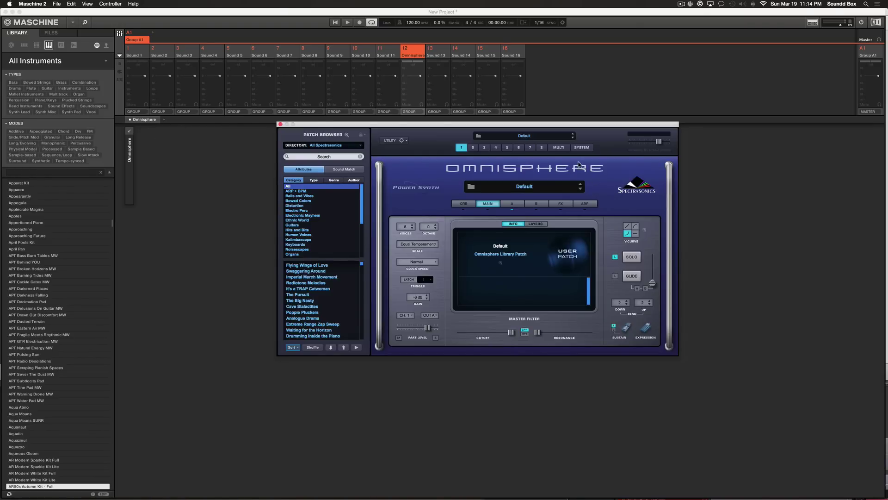
# Filter to Kalimbascope and load Dark Zim'bira Magnet Swipe, after trying Bottlecap Zim'bira Sugar.
pyautogui.moveTo(437, 127); pyautogui.dragTo(466, 114)
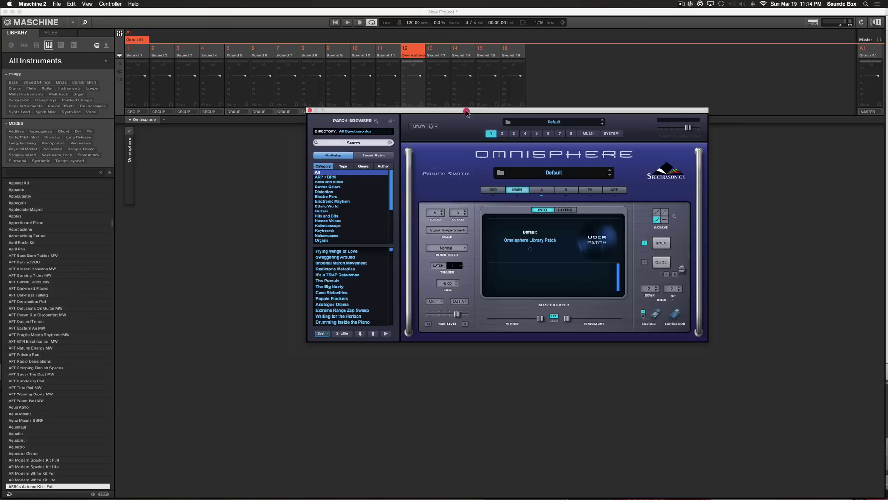
pyautogui.click(329, 226)
pyautogui.click(350, 286)
pyautogui.scroll(-4, 348, 287)
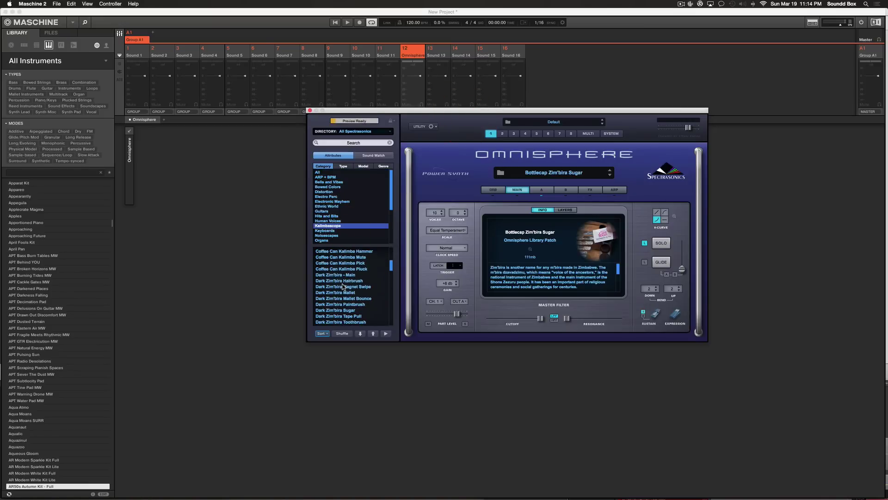
pyautogui.click(344, 287)
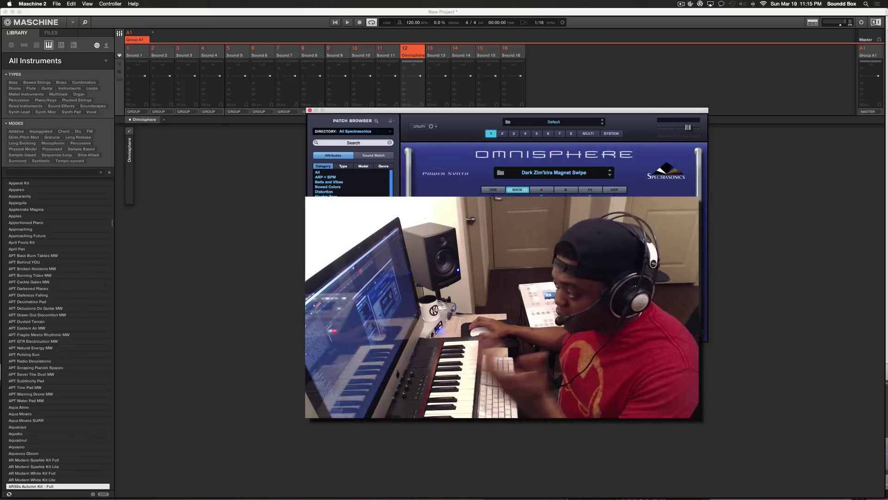
# Move the Omnisphere window down and to the left.
pyautogui.moveTo(459, 112); pyautogui.dragTo(395, 160)
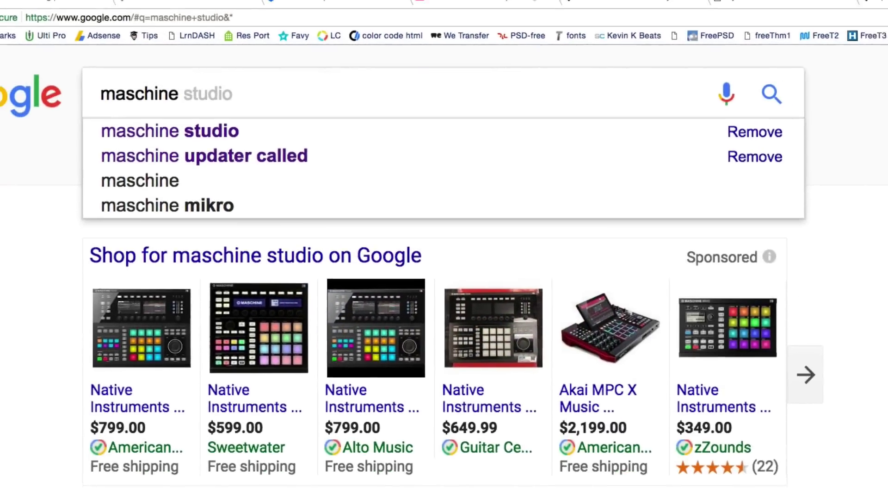
# Search for maschine packs and view the Omnisphere 2 NKS Factory Presets page ($24.99).
pyautogui.write('packs.com/shop/')
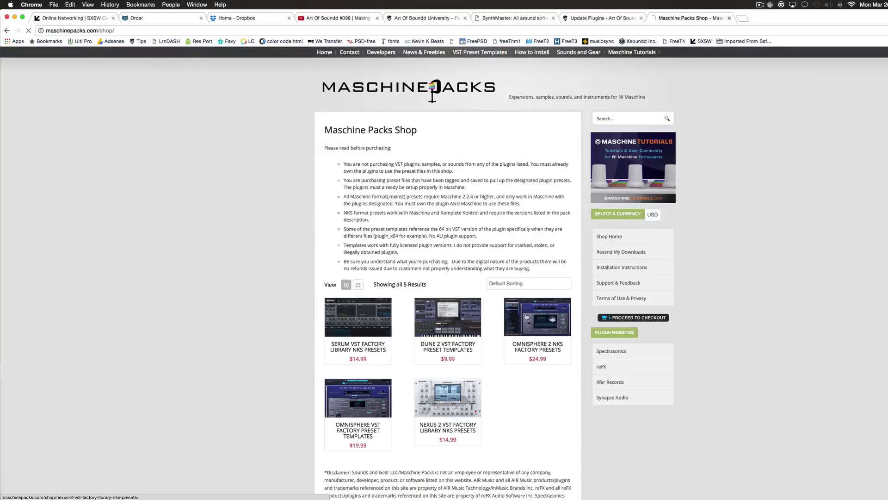
pyautogui.click(526, 317)
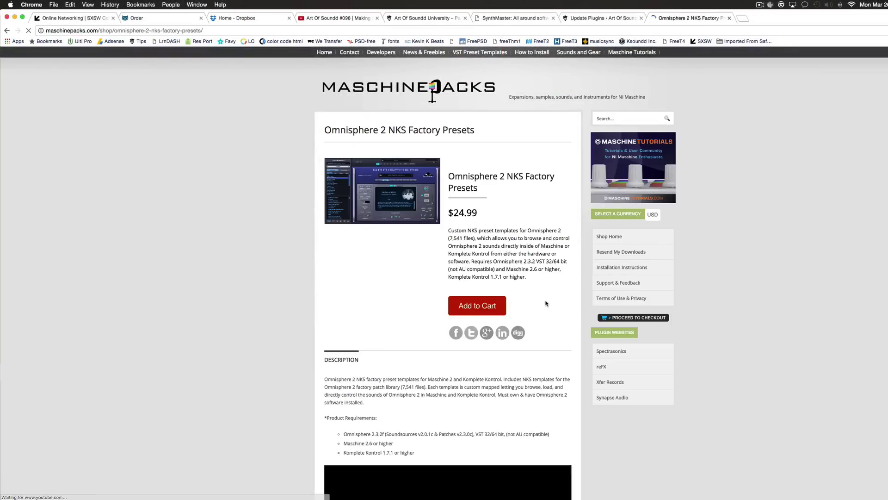
pyautogui.scroll(-10, 546, 303)
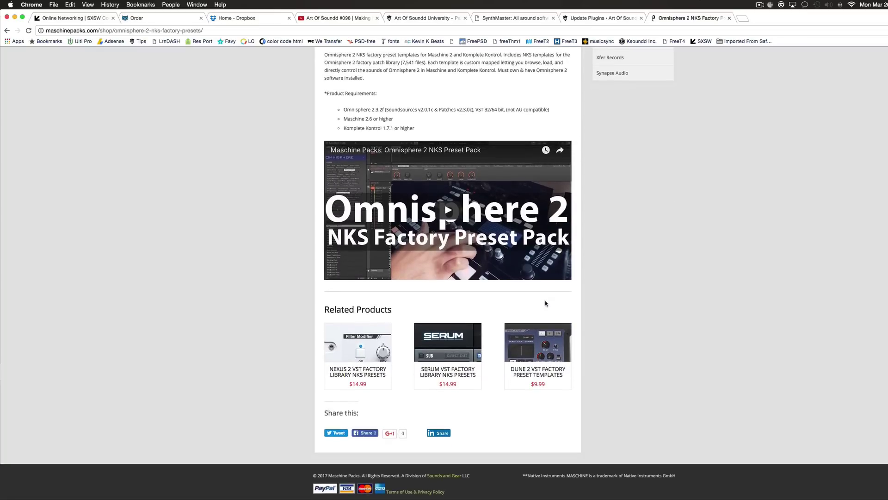
pyautogui.scroll(10, 546, 303)
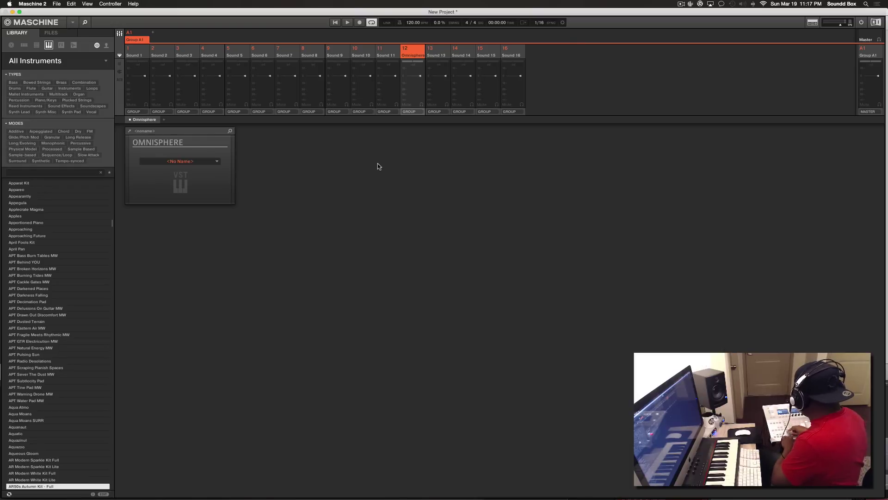
# Switch from the mixer to the Arrange view, with Omnisphere presets listed in the Library.
pyautogui.press('super+m')
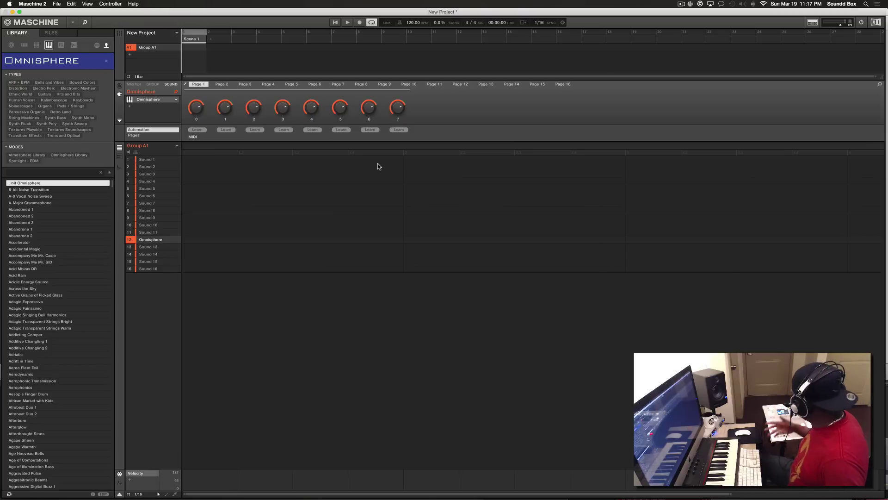
# List Omnisphere's presets in the Library and load its initial preset onto Sound 12.
pyautogui.click(55, 63)
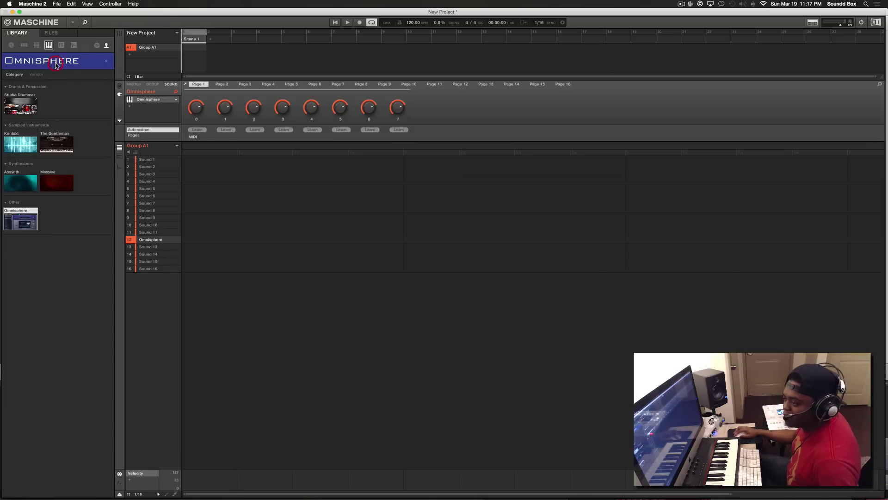
pyautogui.click(25, 221)
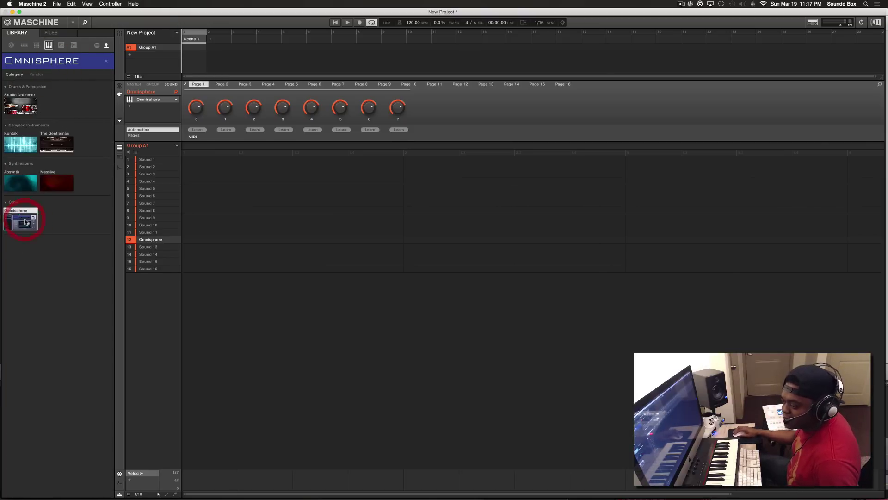
pyautogui.click(50, 62)
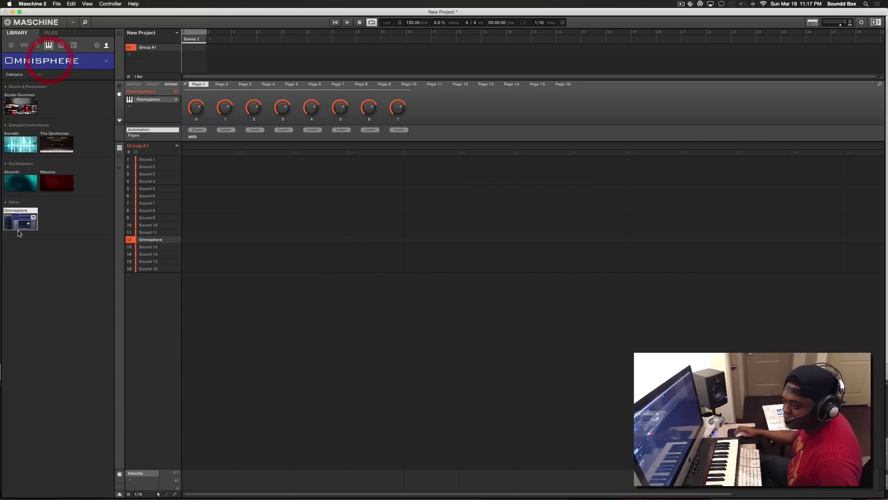
pyautogui.click(16, 220)
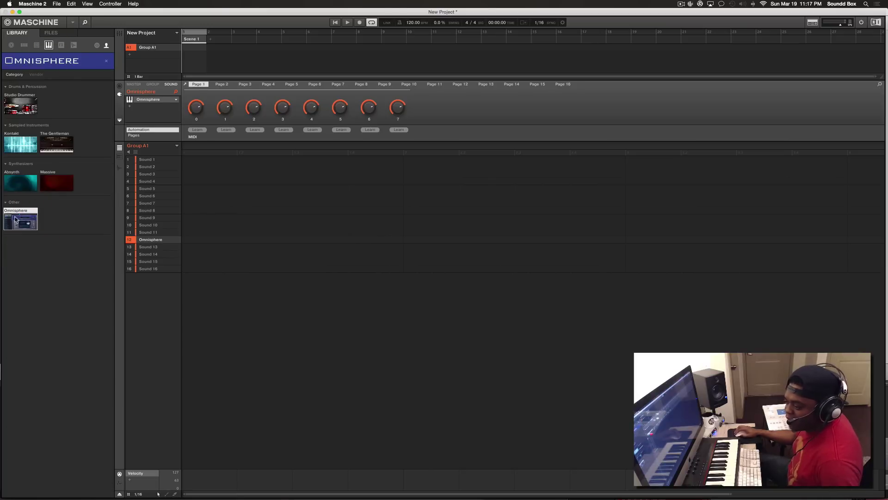
pyautogui.click(52, 65)
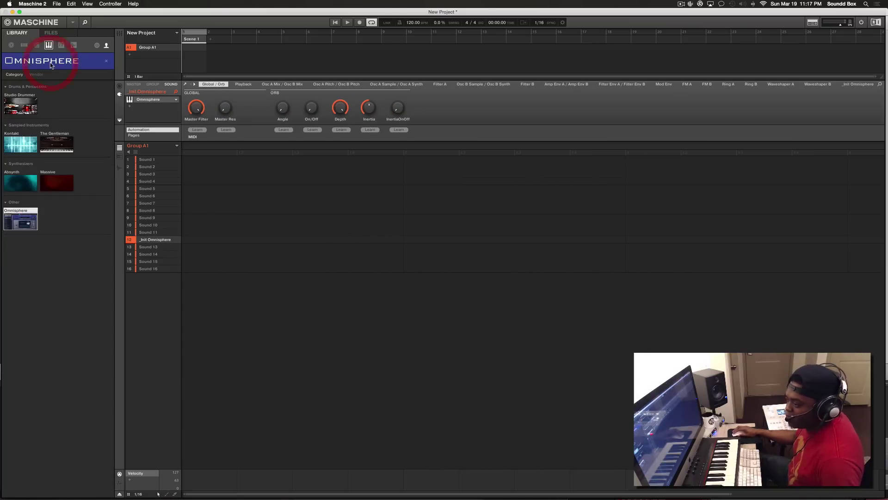
pyautogui.moveTo(45, 193)
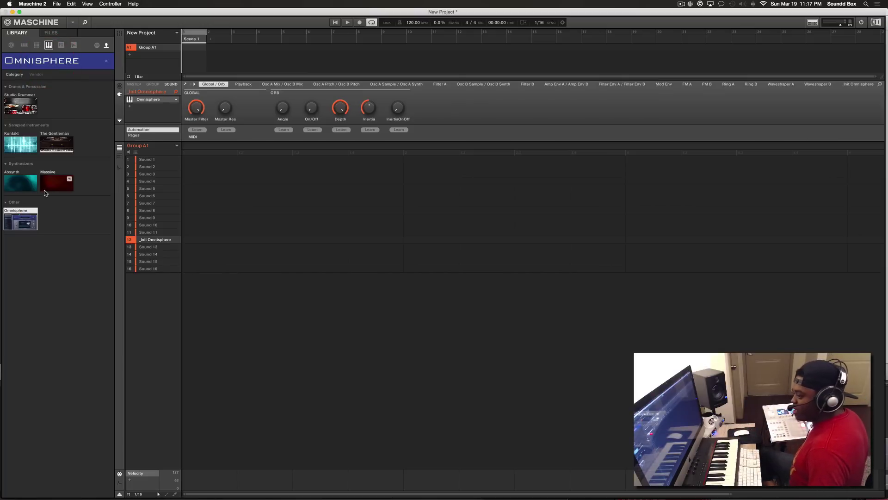
pyautogui.click(46, 65)
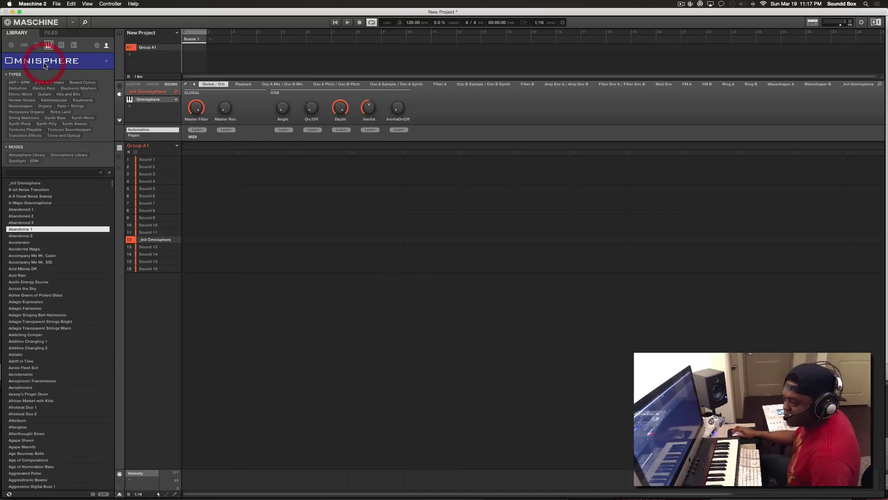
pyautogui.moveTo(80, 232)
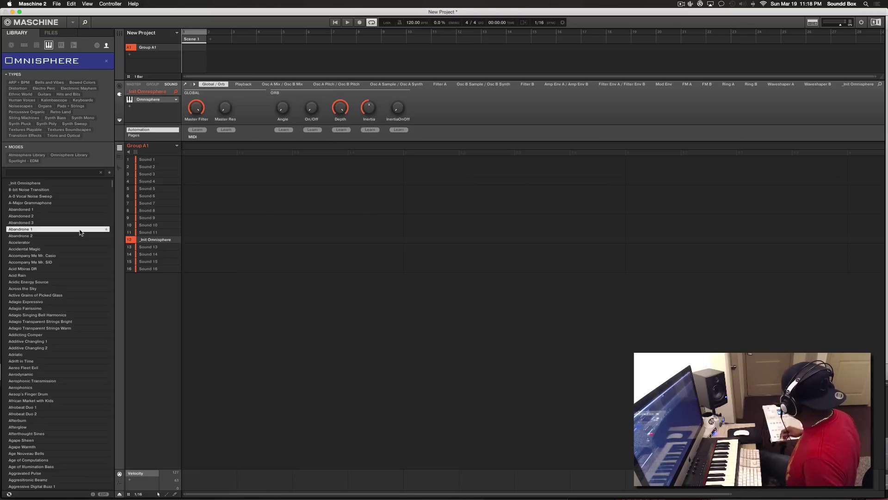
# Step down the Omnisphere preset list past Adriatic to Afrobeat Duo 1.
pyautogui.press('Down')
pyautogui.press('Down')
pyautogui.press('Down')
pyautogui.press('Down')
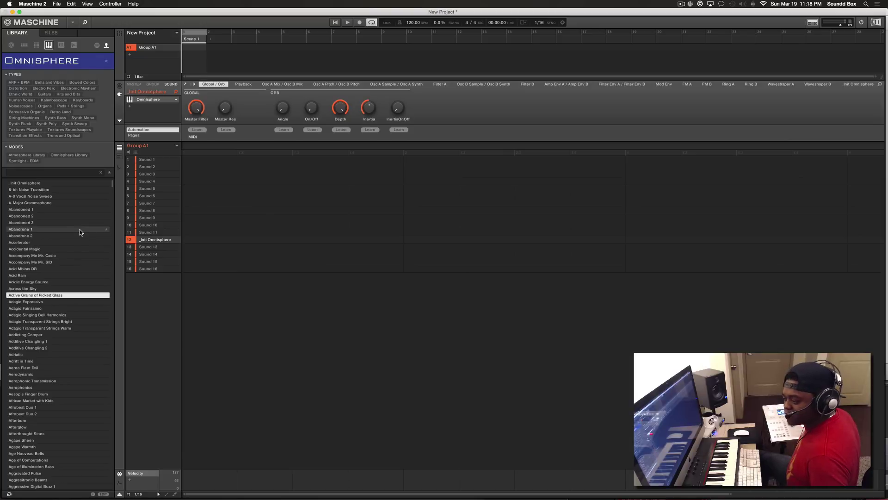
pyautogui.press('Up')
pyautogui.press('Up')
pyautogui.press('Up')
pyautogui.press('Up')
pyautogui.press('Down')
pyautogui.press('Down')
pyautogui.press('Down')
pyautogui.press('Down')
pyautogui.press('Down')
pyautogui.press('Down')
pyautogui.press('Down')
pyautogui.press('Down')
pyautogui.press('Down')
pyautogui.press('Down')
pyautogui.press('Down')
pyautogui.press('Down')
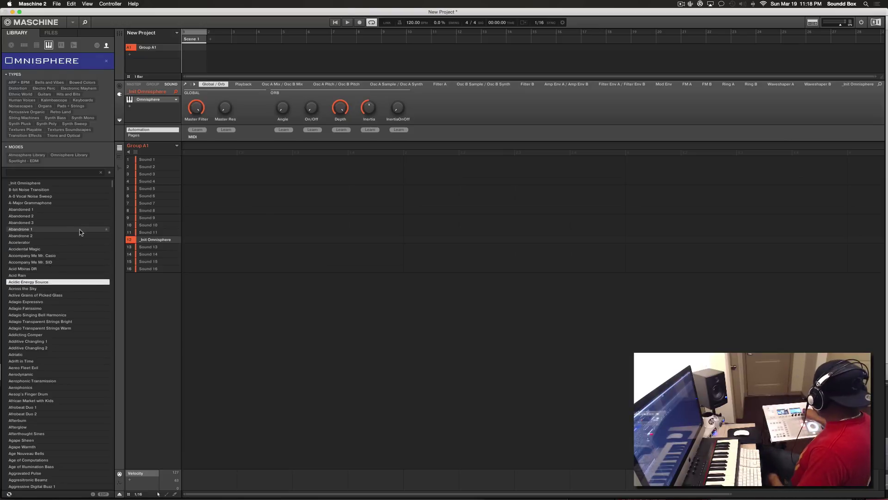
pyautogui.press('Down')
pyautogui.press('Down')
pyautogui.press('Down')
pyautogui.press('Down')
pyautogui.press('Down')
pyautogui.press('Down')
pyautogui.press('Down')
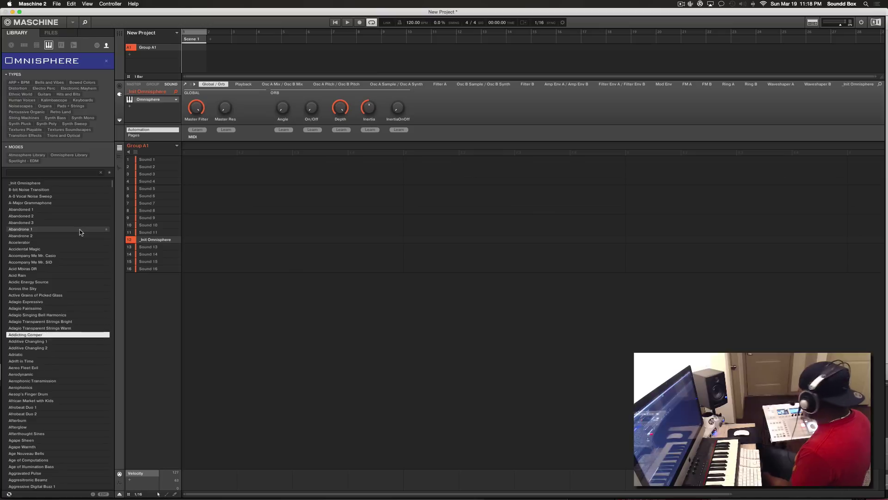
pyautogui.press('Down')
pyautogui.press('Down')
pyautogui.press('Down')
pyautogui.press('Down')
pyautogui.press('Down')
pyautogui.press('Down')
pyautogui.press('Down')
pyautogui.press('Down')
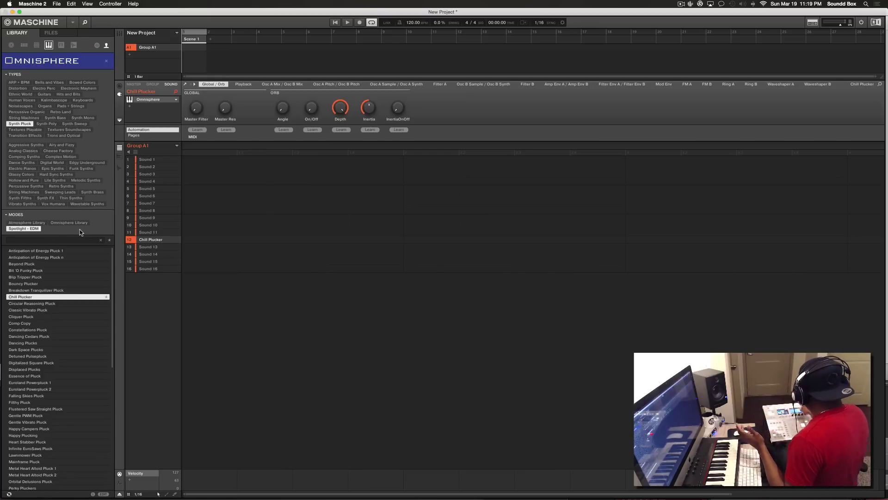
# Audition pluck presets on Sound 12, from Dancing Cedars Pluck through Happy Plucking to Heart Stabber Pluck.
pyautogui.press('Down')
pyautogui.press('Down')
pyautogui.press('Down')
pyautogui.press('Down')
pyautogui.press('Down')
pyautogui.press('Down')
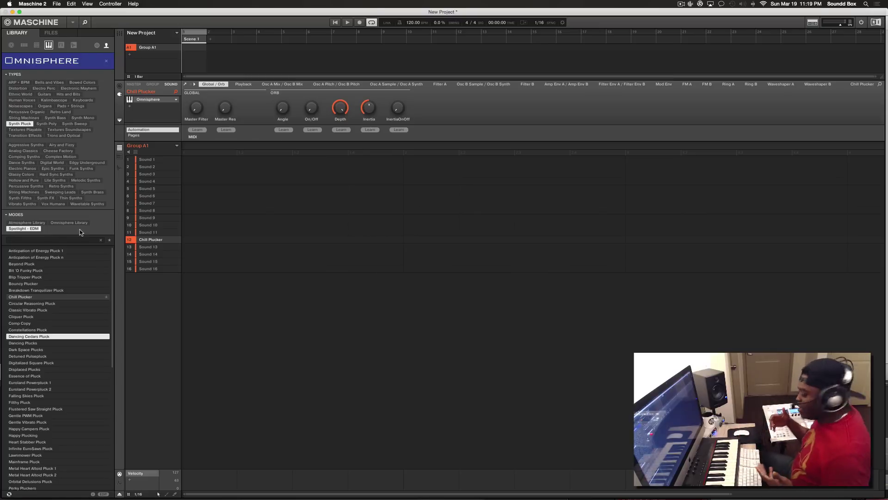
pyautogui.press('Down')
pyautogui.press('Down')
pyautogui.press('Down')
pyautogui.press('Down')
pyautogui.press('Down')
pyautogui.press('Down')
pyautogui.press('Down')
pyautogui.press('Down')
pyautogui.press('Down')
pyautogui.press('Down')
pyautogui.press('Down')
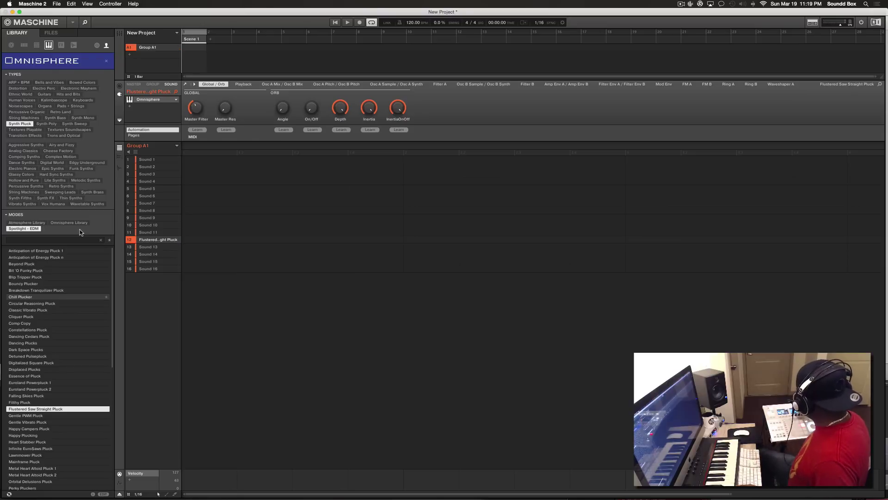
pyautogui.press('Down')
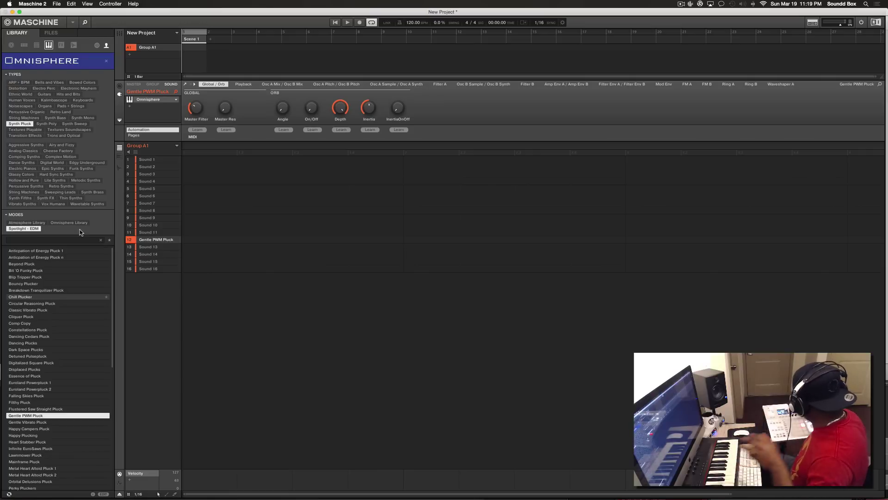
pyautogui.press('Down')
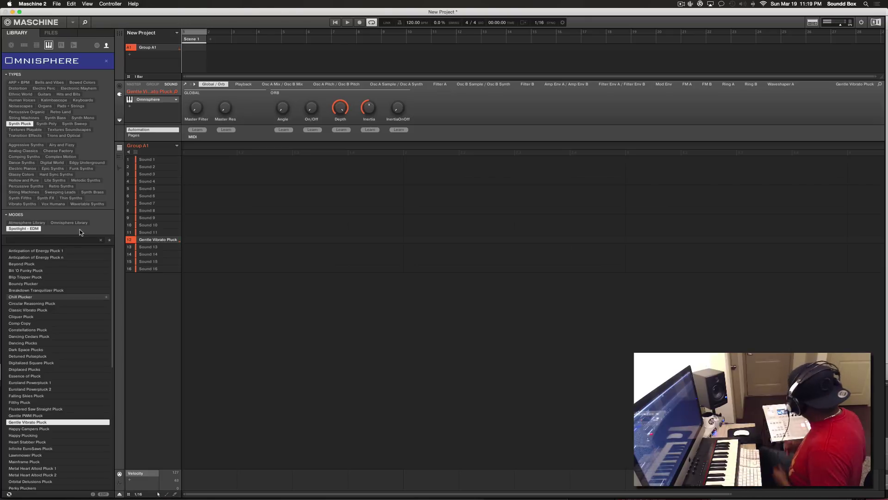
pyautogui.press('Down')
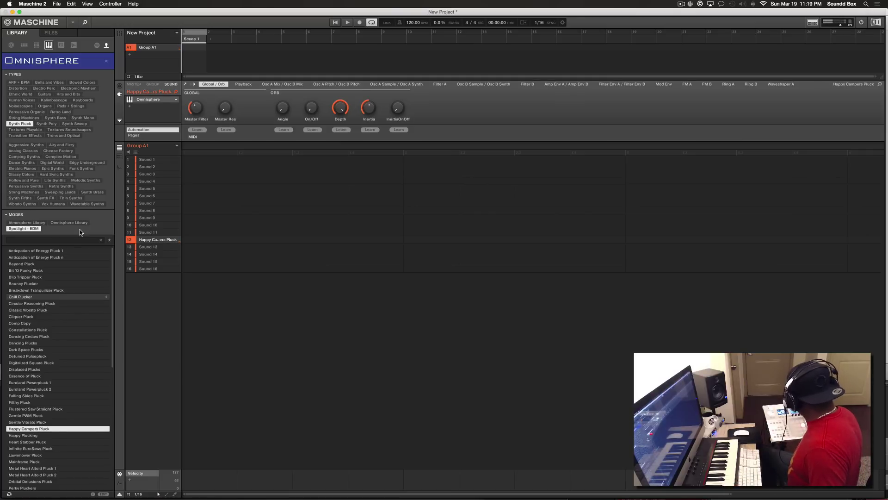
pyautogui.press('Down')
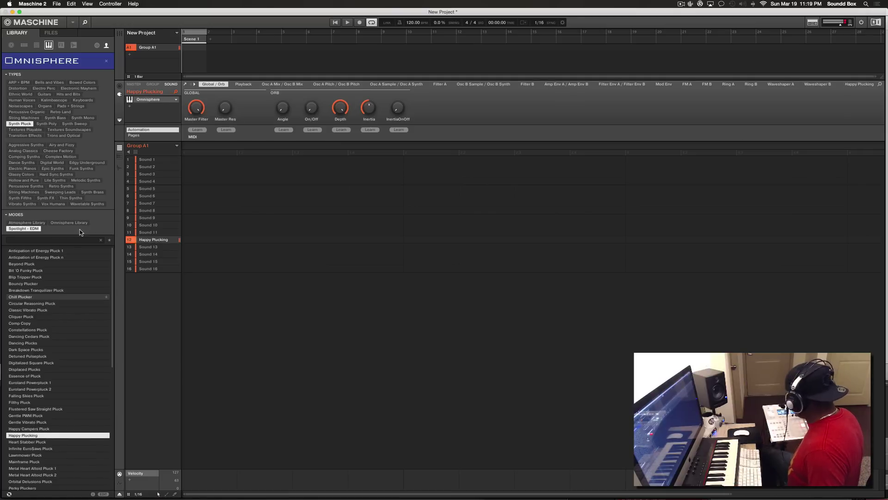
pyautogui.press('Down')
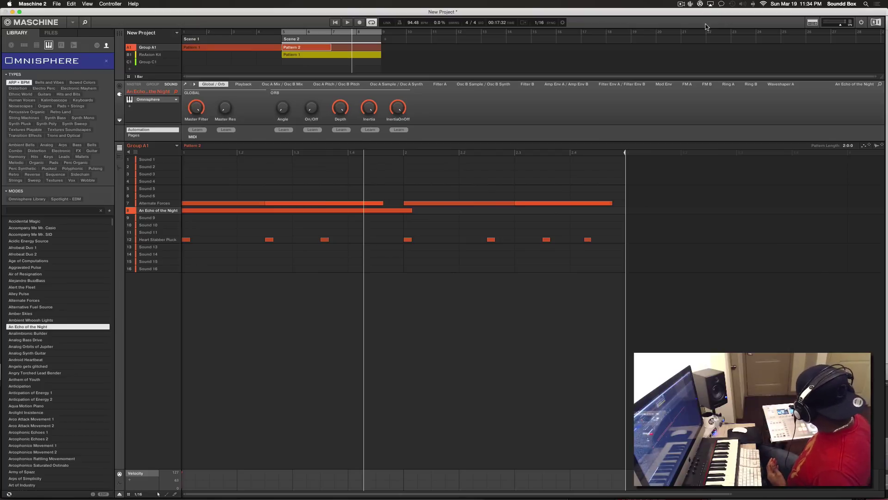
# Select Sound 10, load Anticipation of Energy 2, and switch to the mixer view.
pyautogui.press('Down')
pyautogui.press('Down')
pyautogui.press('Down')
pyautogui.press('Down')
pyautogui.press('Down')
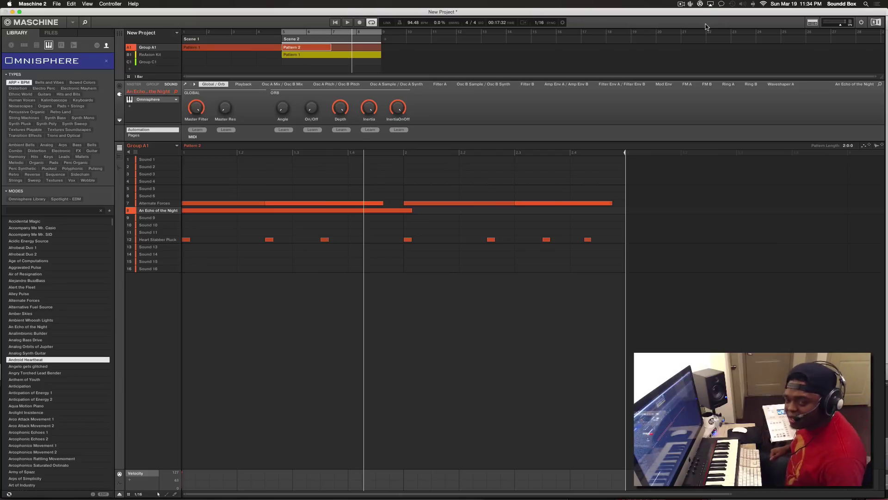
pyautogui.press('Down')
pyautogui.press('Down')
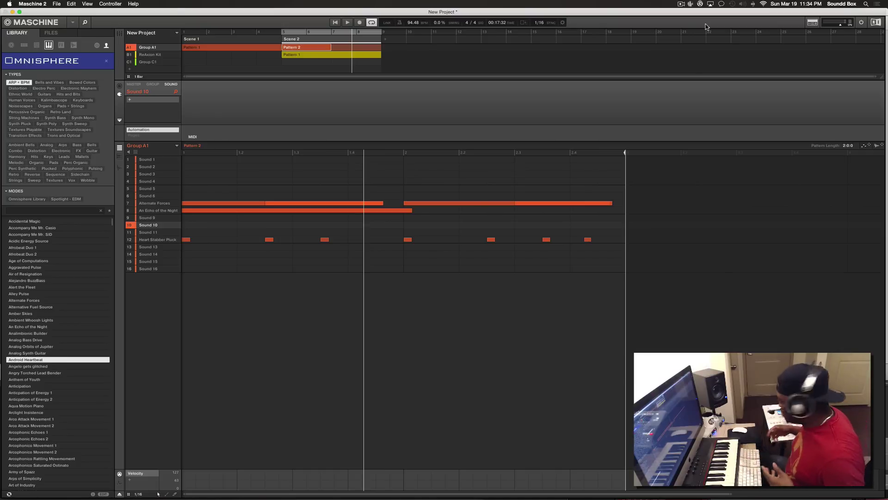
pyautogui.press('Down')
pyautogui.press('Down')
pyautogui.press('Down')
pyautogui.press('Down')
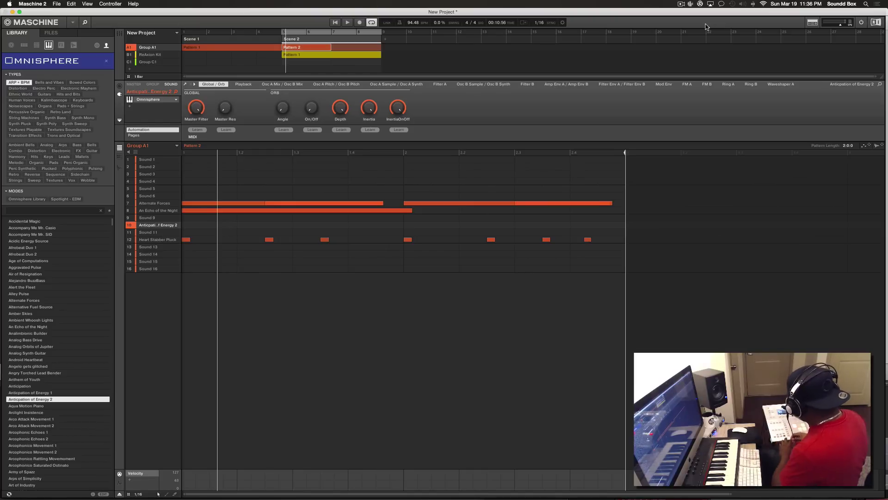
pyautogui.press('super+m')
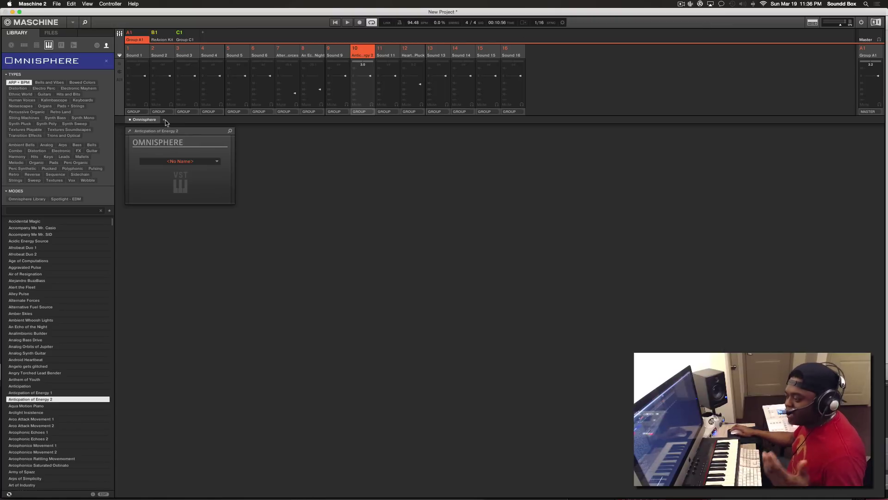
# Open Omnisphere's editor, centre its window, and view the layer A, B and FX pages.
pyautogui.click(130, 132)
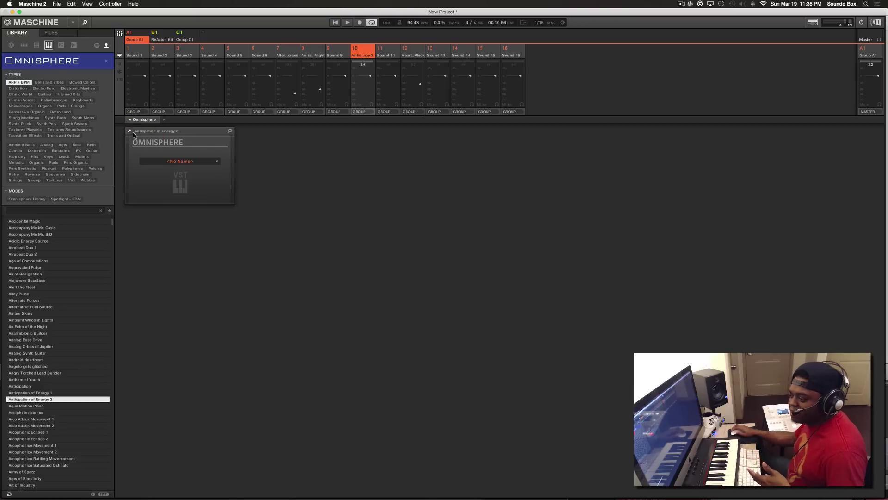
pyautogui.moveTo(168, 29); pyautogui.dragTo(385, 145)
pyautogui.click(470, 217)
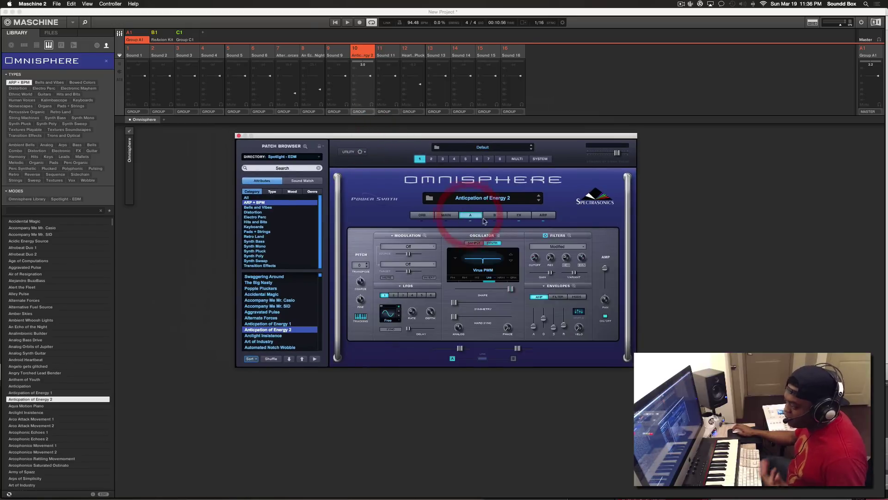
pyautogui.click(494, 216)
pyautogui.click(519, 215)
# Return to layer A and browse presets from Arcophonic Echoes 1 down to Bigger Than You.
pyautogui.click(479, 216)
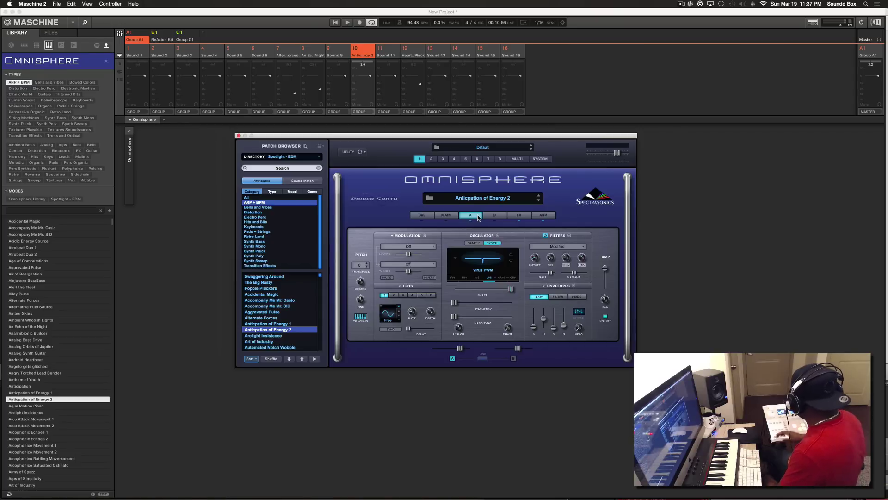
pyautogui.press('Down')
pyautogui.press('Down')
pyautogui.press('Down')
pyautogui.press('Down')
pyautogui.press('Down')
pyautogui.press('Down')
pyautogui.press('Down')
pyautogui.press('Down')
pyautogui.press('Down')
pyautogui.press('Down')
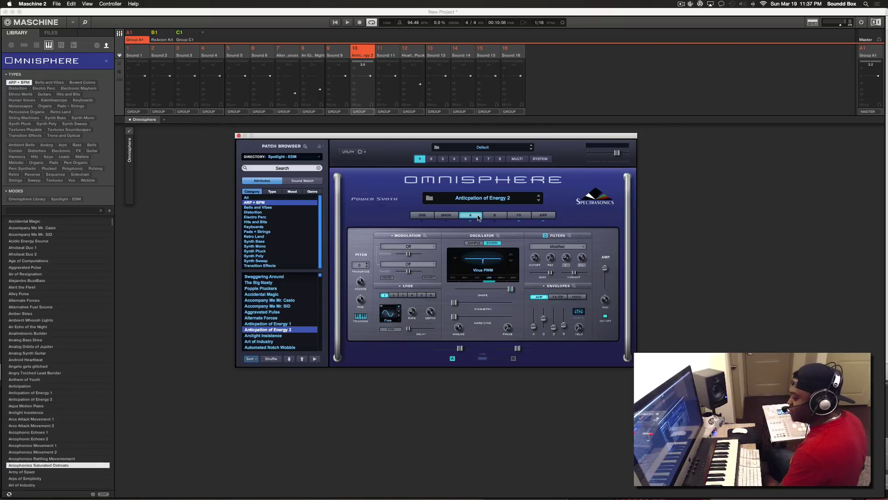
pyautogui.press('Up')
pyautogui.press('Up')
pyautogui.press('Up')
pyautogui.press('Up')
pyautogui.press('Up')
pyautogui.press('Down')
pyautogui.press('Down')
pyautogui.press('Down')
pyautogui.press('Down')
pyautogui.press('Down')
pyautogui.press('Down')
pyautogui.press('Down')
pyautogui.press('Down')
pyautogui.press('Down')
pyautogui.press('Down')
pyautogui.press('Down')
pyautogui.press('Down')
pyautogui.press('Down')
pyautogui.press('Down')
pyautogui.press('Down')
pyautogui.press('Down')
pyautogui.press('Down')
pyautogui.press('Down')
pyautogui.press('Down')
pyautogui.press('Down')
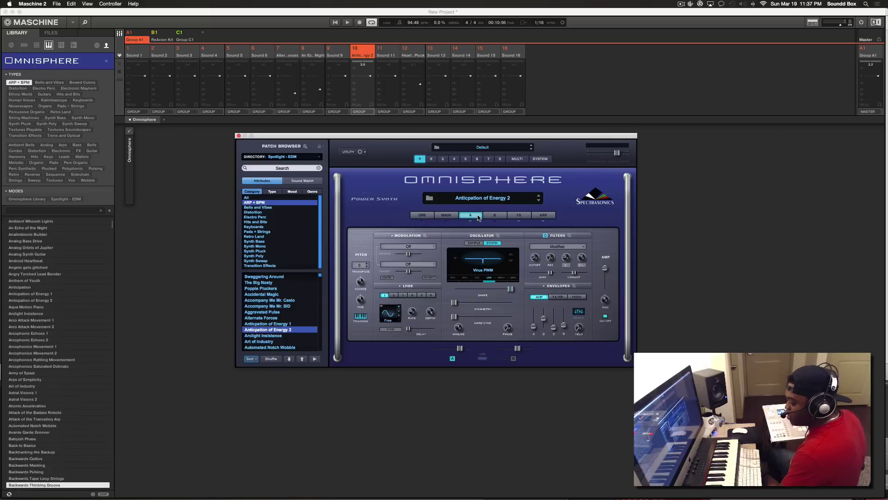
pyautogui.press('Down')
pyautogui.press('Down')
pyautogui.press('Down')
pyautogui.press('Down')
pyautogui.press('Down')
pyautogui.press('Down')
pyautogui.press('Down')
pyautogui.press('Down')
pyautogui.press('Down')
pyautogui.press('Down')
pyautogui.press('Down')
pyautogui.press('Down')
pyautogui.press('Down')
pyautogui.press('Down')
pyautogui.press('Down')
pyautogui.press('Down')
pyautogui.press('Down')
pyautogui.press('Down')
pyautogui.press('Down')
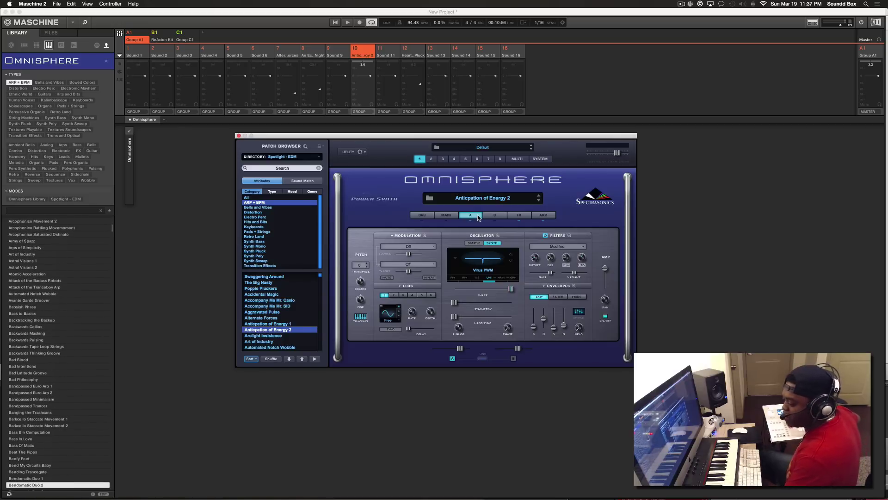
pyautogui.press('Down')
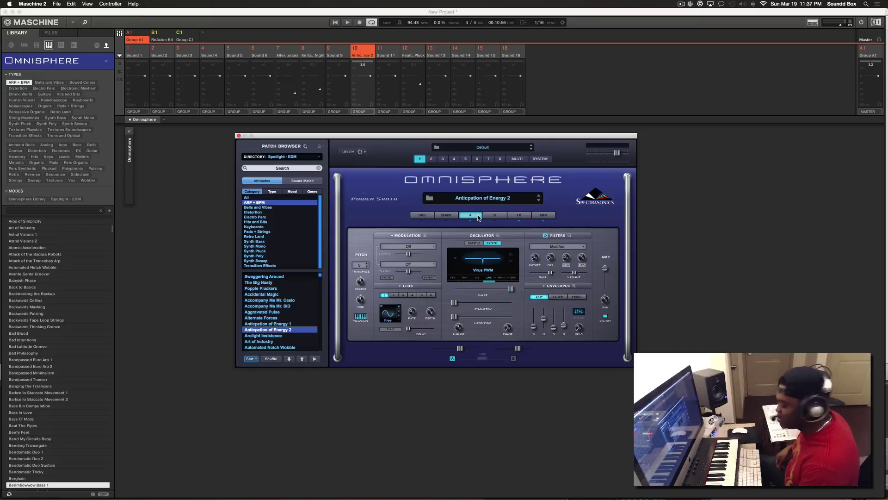
pyautogui.press('Down')
pyautogui.press('Down')
pyautogui.press('Down')
pyautogui.press('Down')
pyautogui.press('Down')
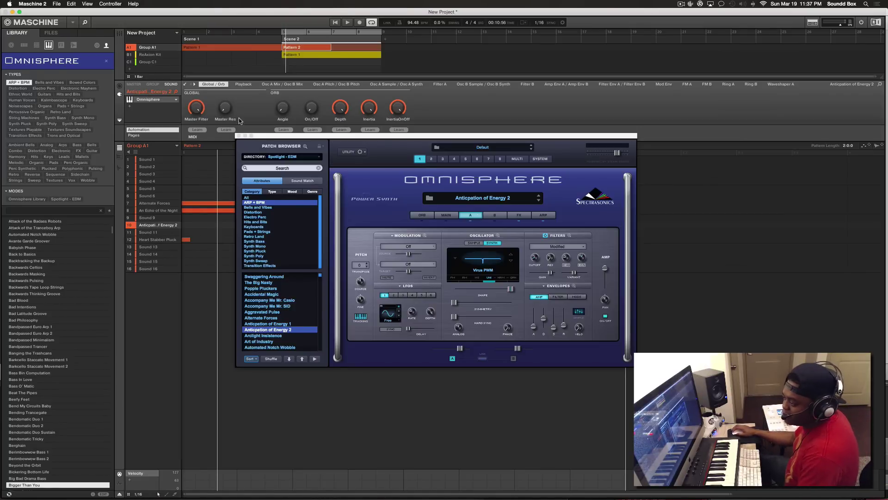
# Dismiss the Omnisphere plug-in window to bring back the Pattern 2 editor.
pyautogui.click(239, 135)
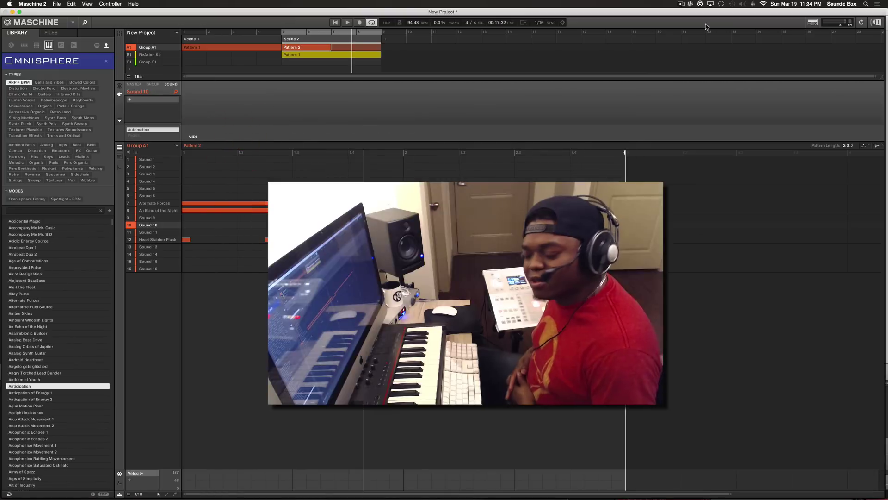